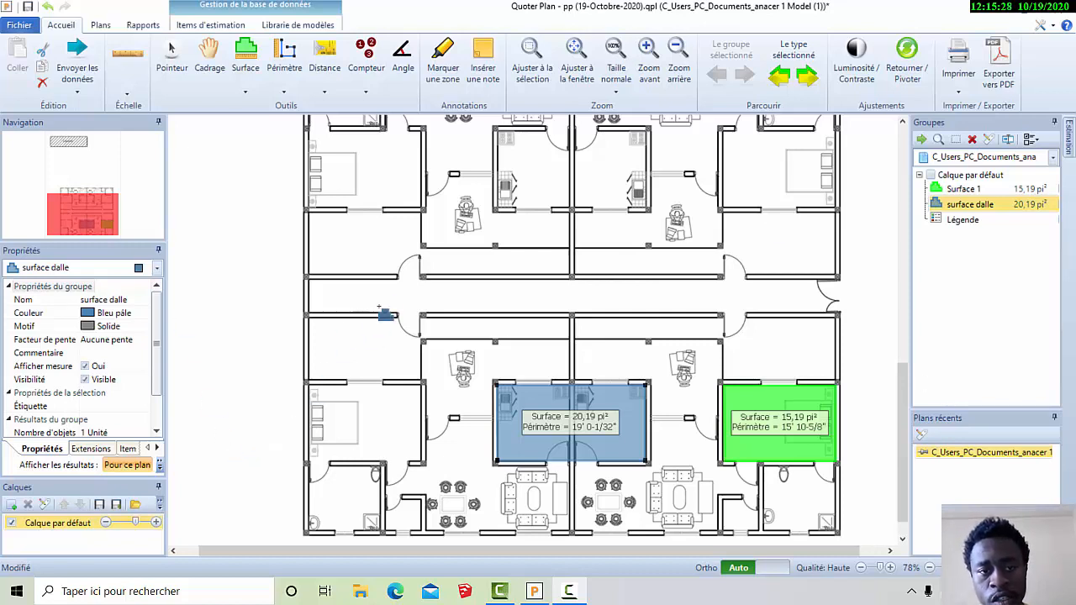
Step: Create a new magenta surface group with solid fill named "surface de la chambre"
left_click_drag(905, 399, 899, 348)
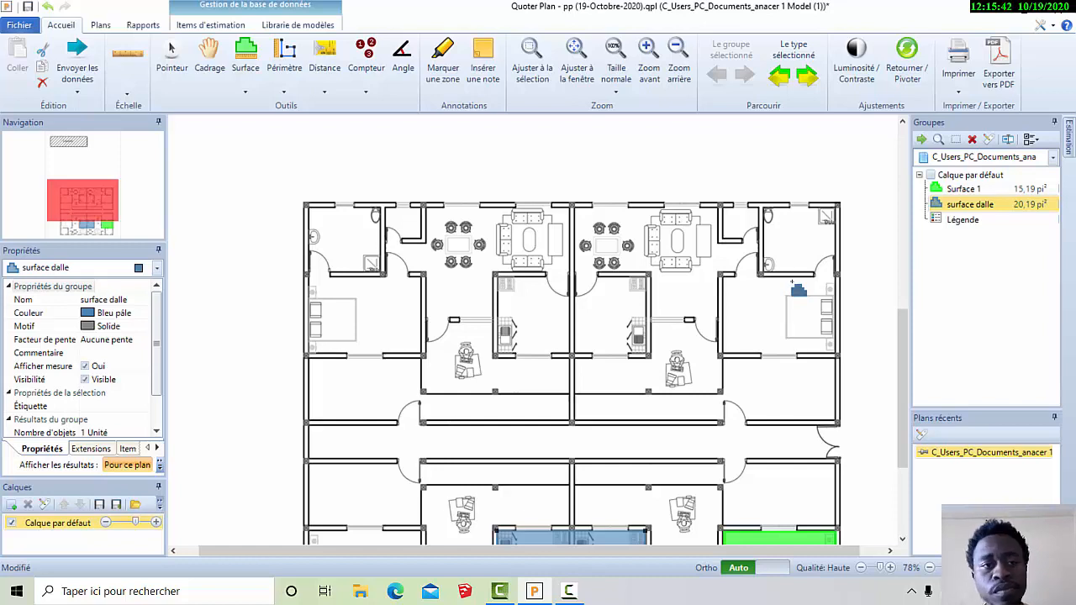
left_click(252, 52)
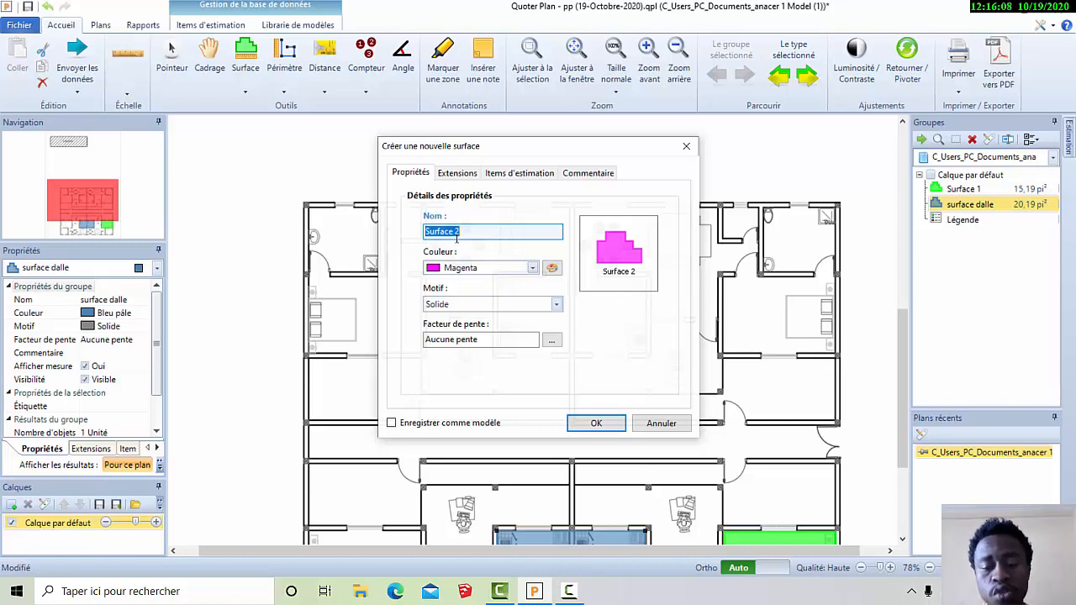
key("BackSpace")
type("s")
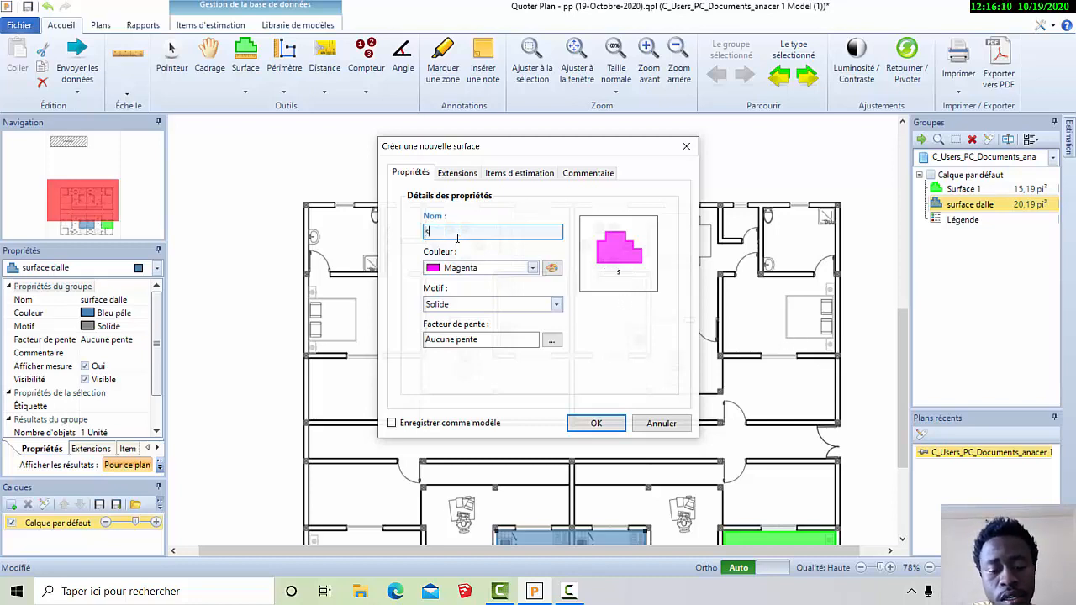
type("urface")
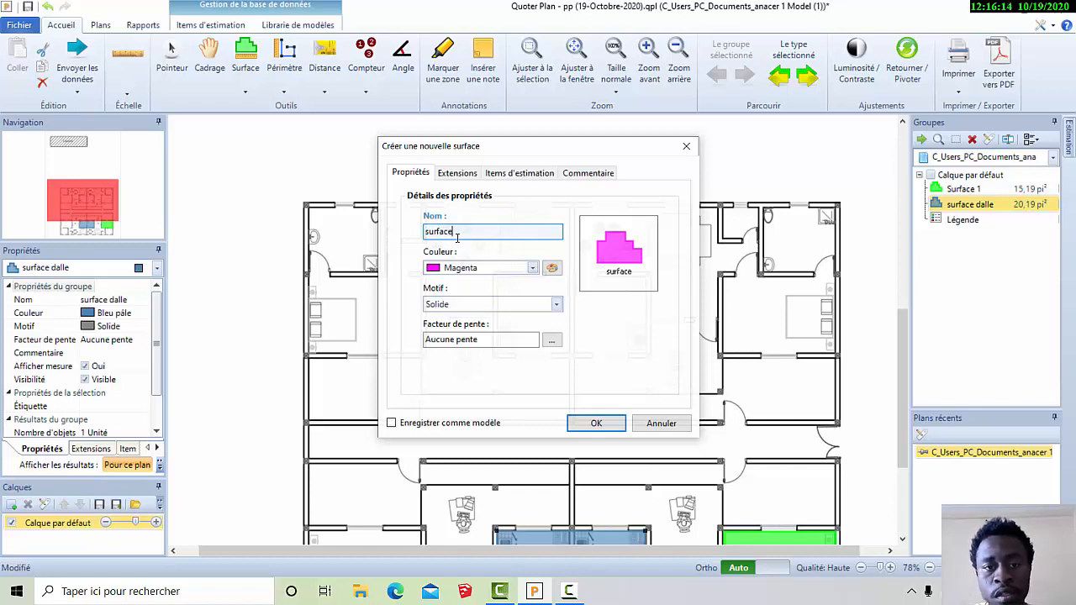
type(" de l")
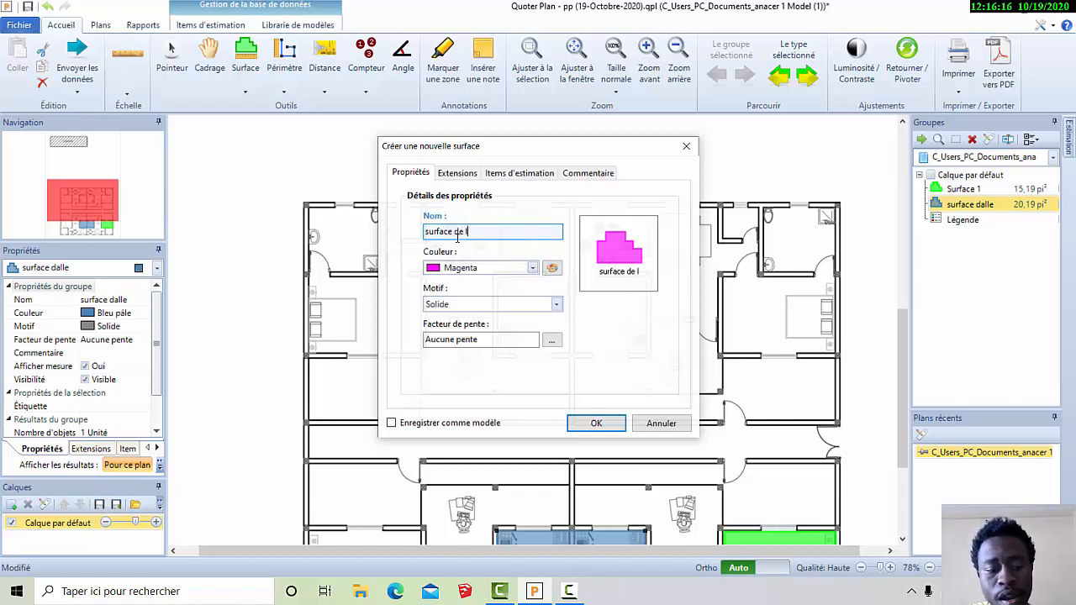
type("a cham")
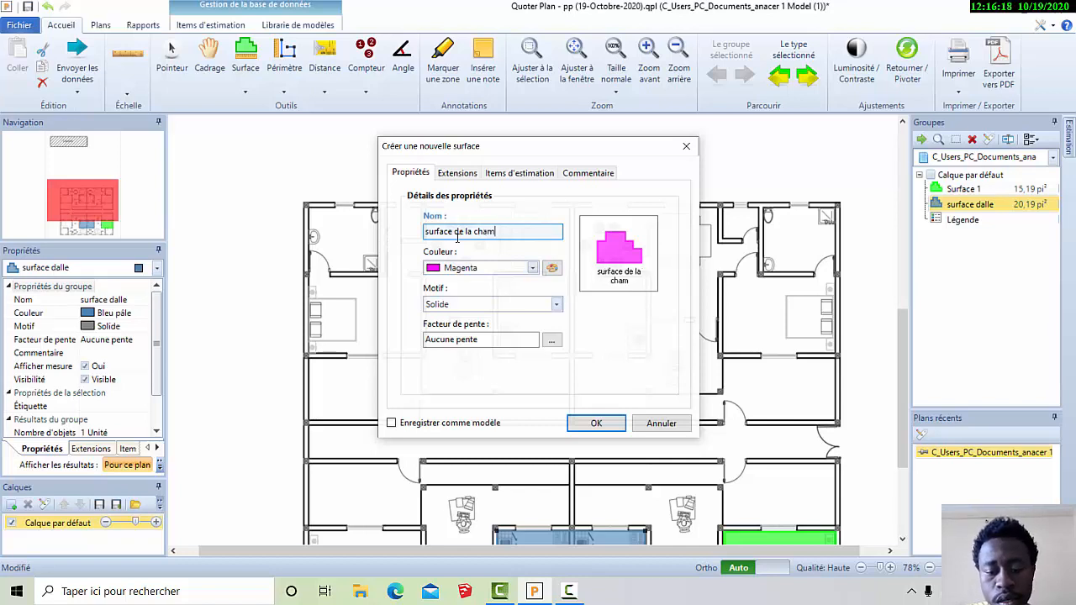
type("bre")
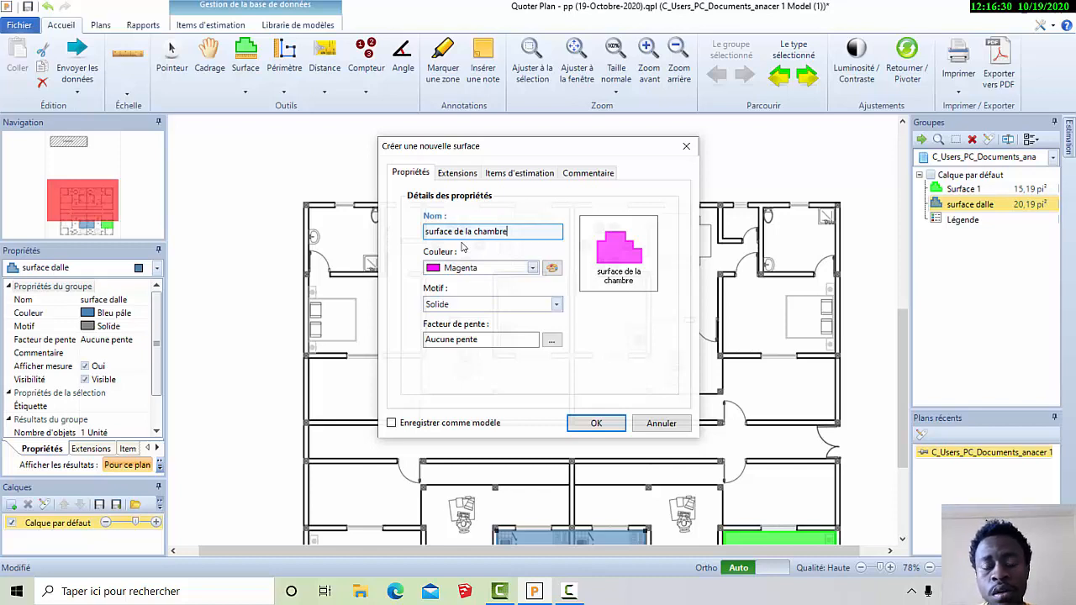
left_click(597, 423)
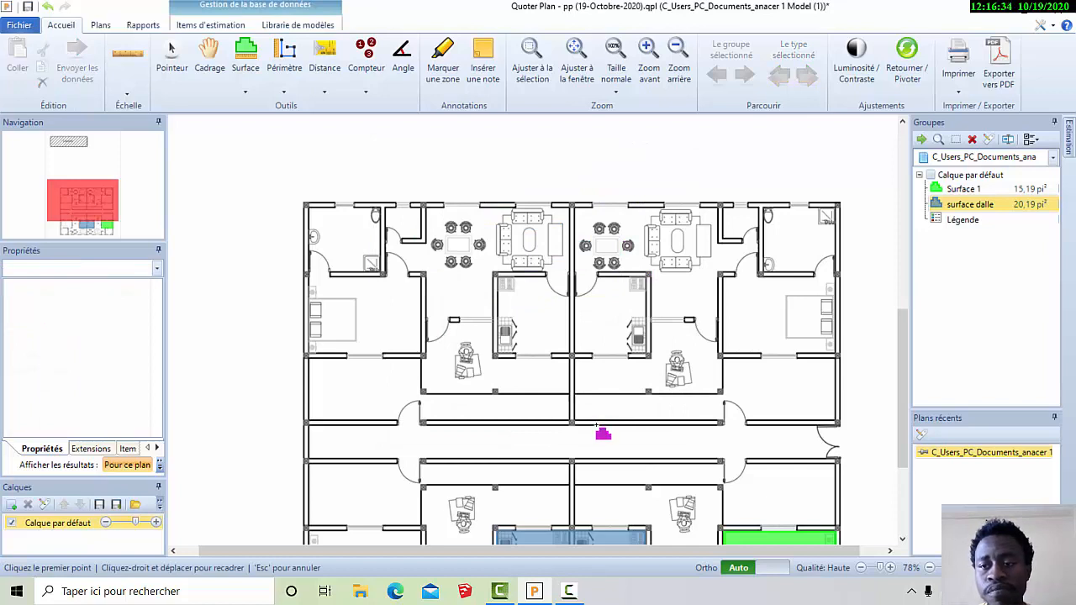
Step: Trace the surface over the plan's upper-right bedroom, covering about 14.8 pi²
left_click(723, 276)
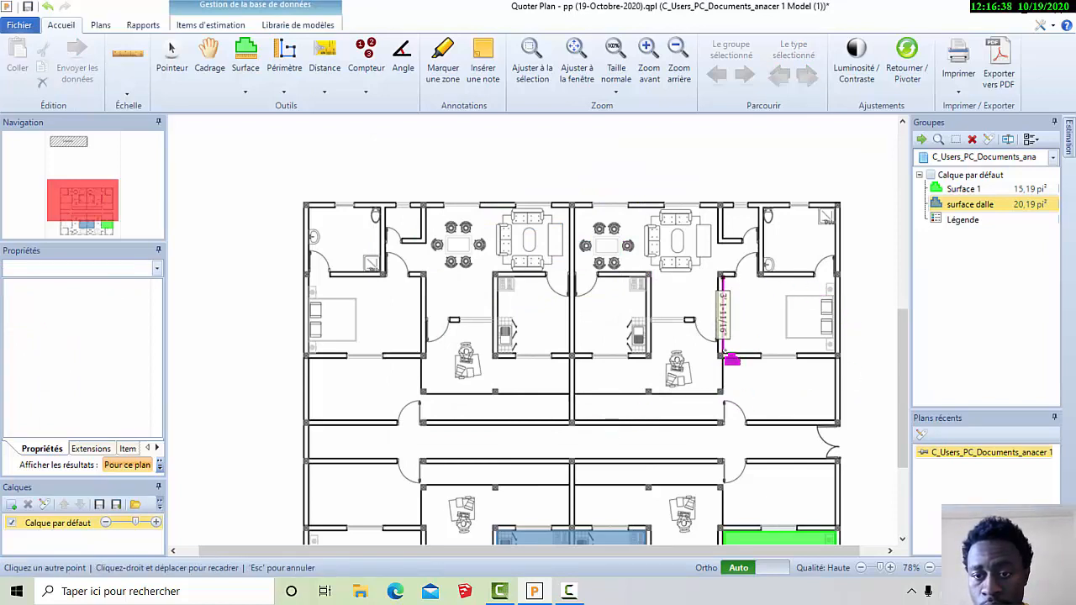
left_click(724, 352)
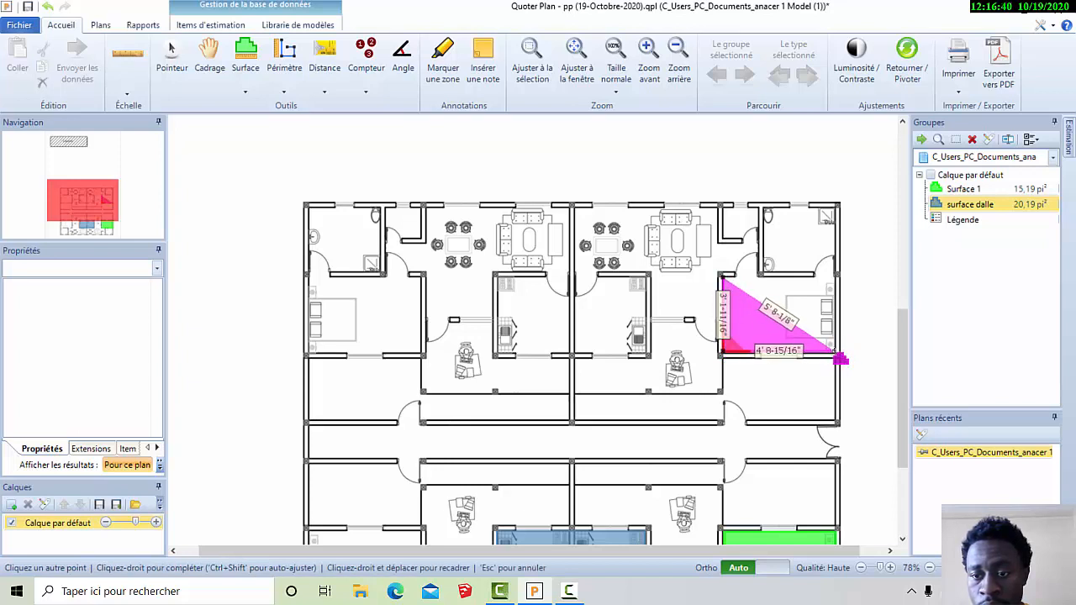
left_click(836, 354)
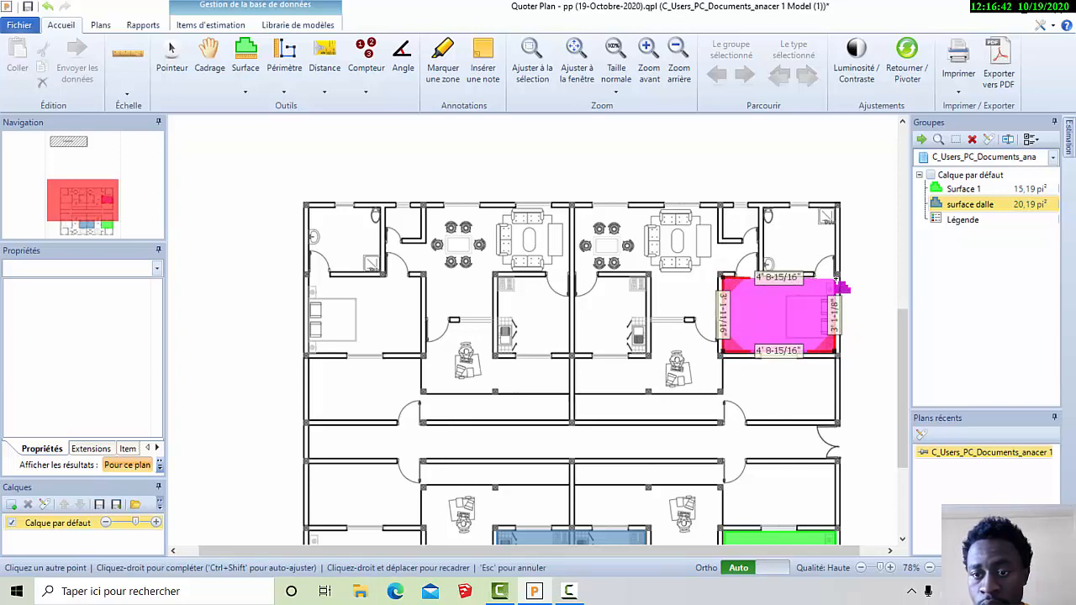
right_click(836, 278)
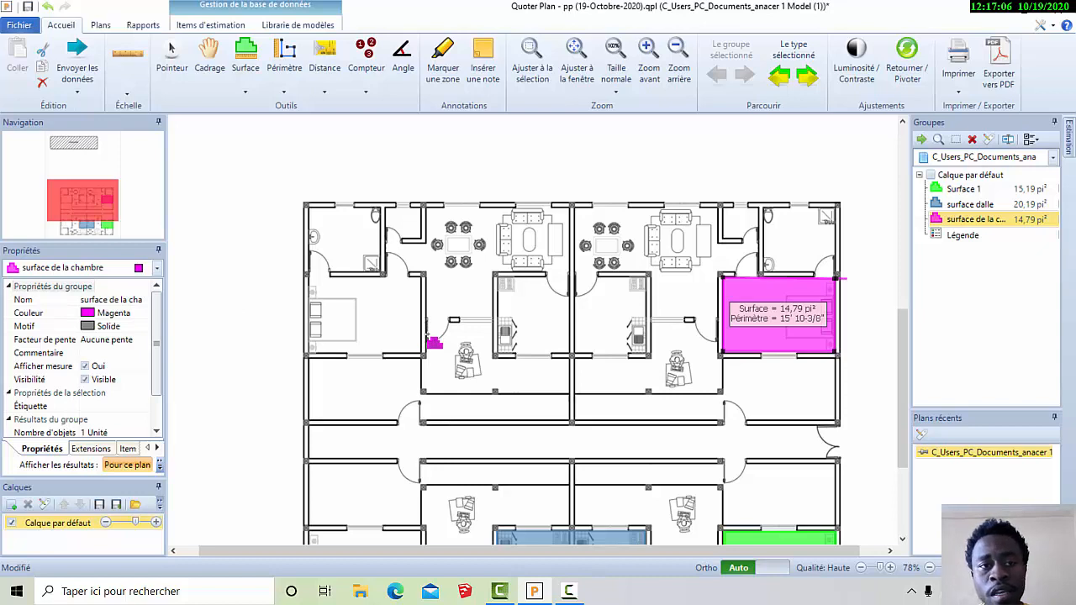
Step: Create a red surface with the default name Surface 2 and trace it over the upper-left bedroom, covering about 16.2 pi²
left_click(248, 60)
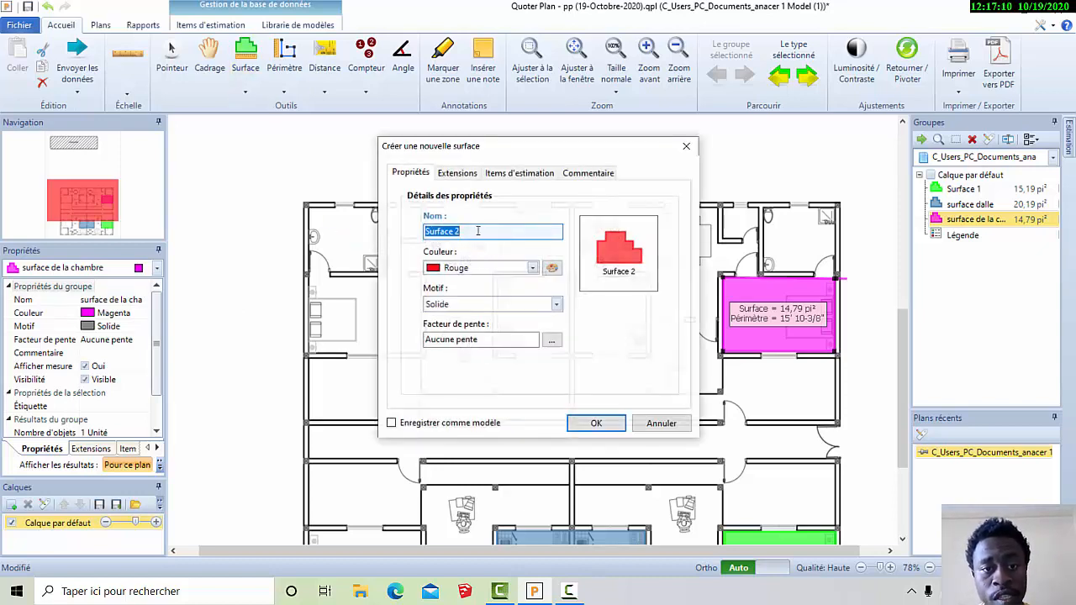
left_click(597, 423)
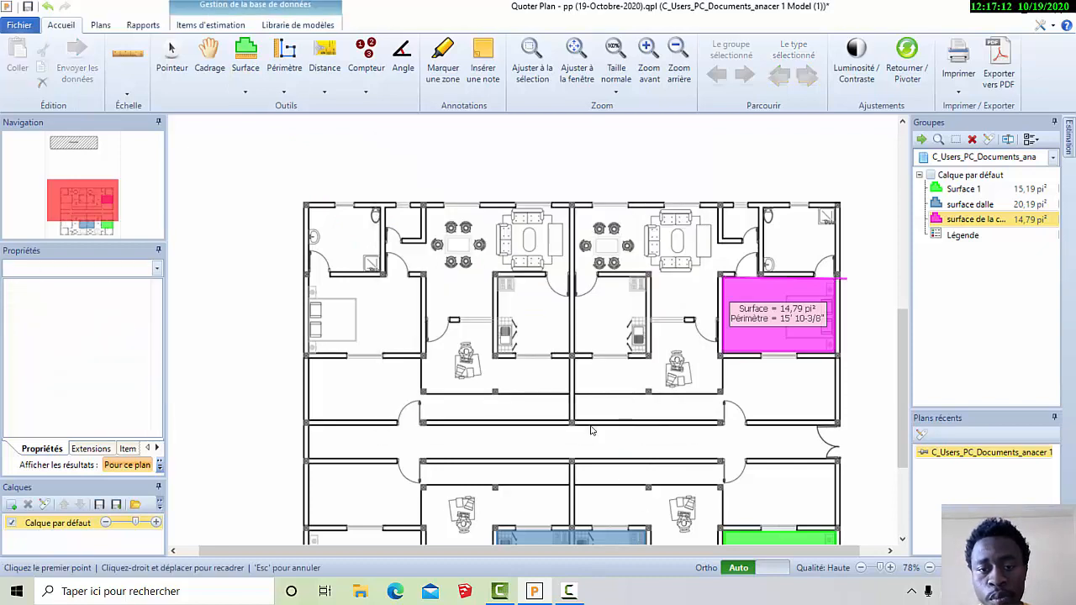
left_click(421, 278)
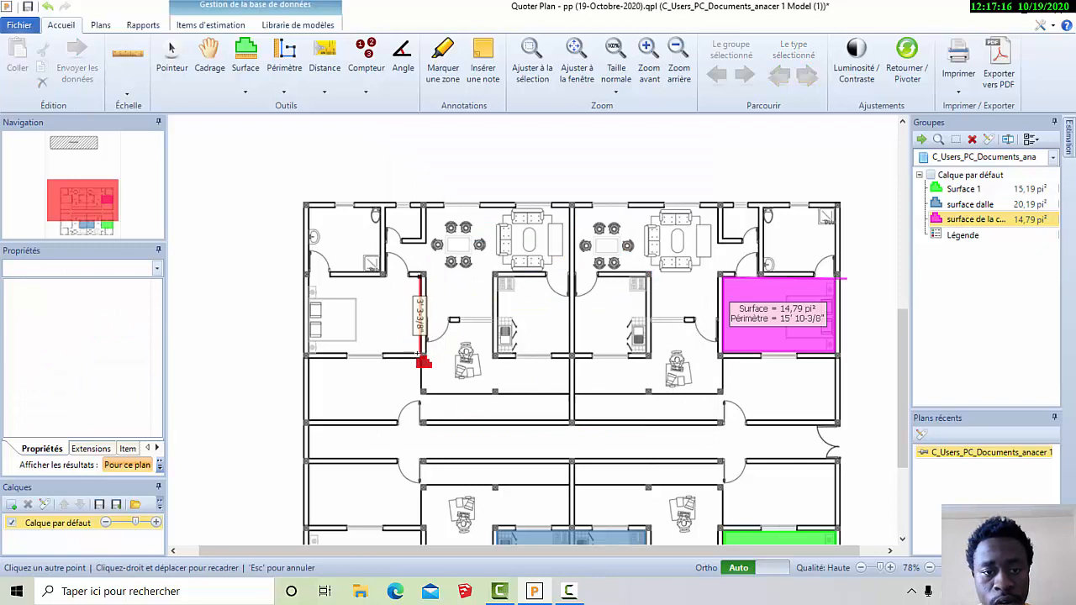
left_click(420, 355)
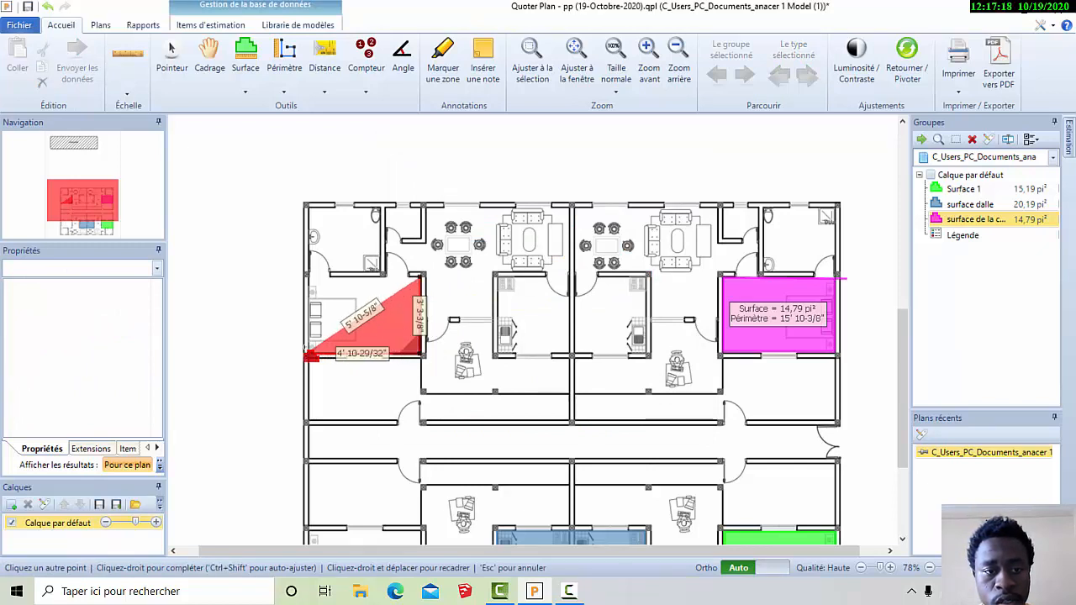
left_click(307, 355)
left_click(307, 278)
right_click(310, 279)
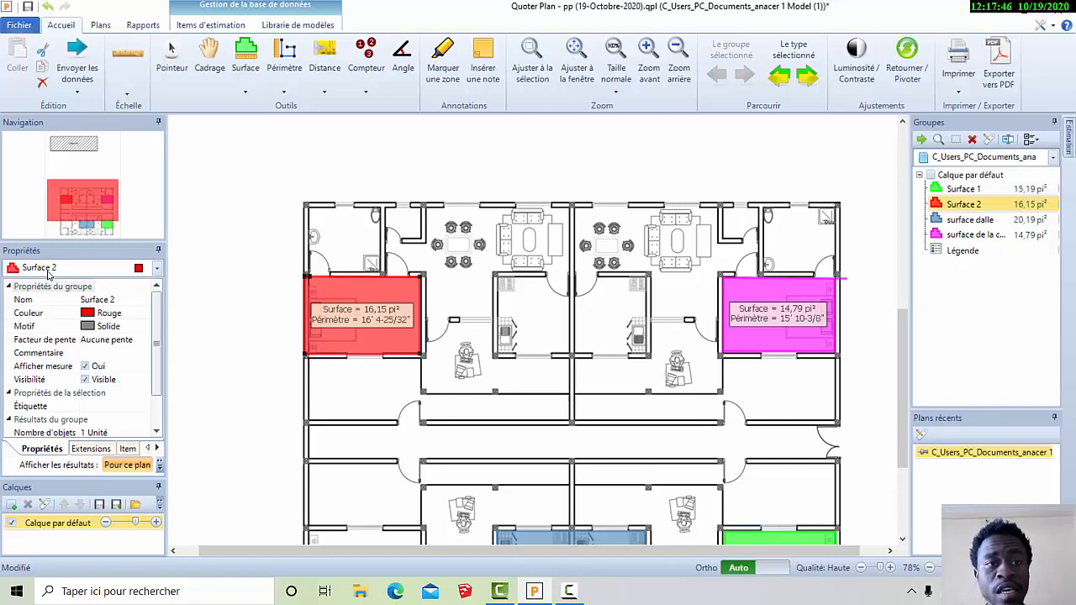
left_click(246, 63)
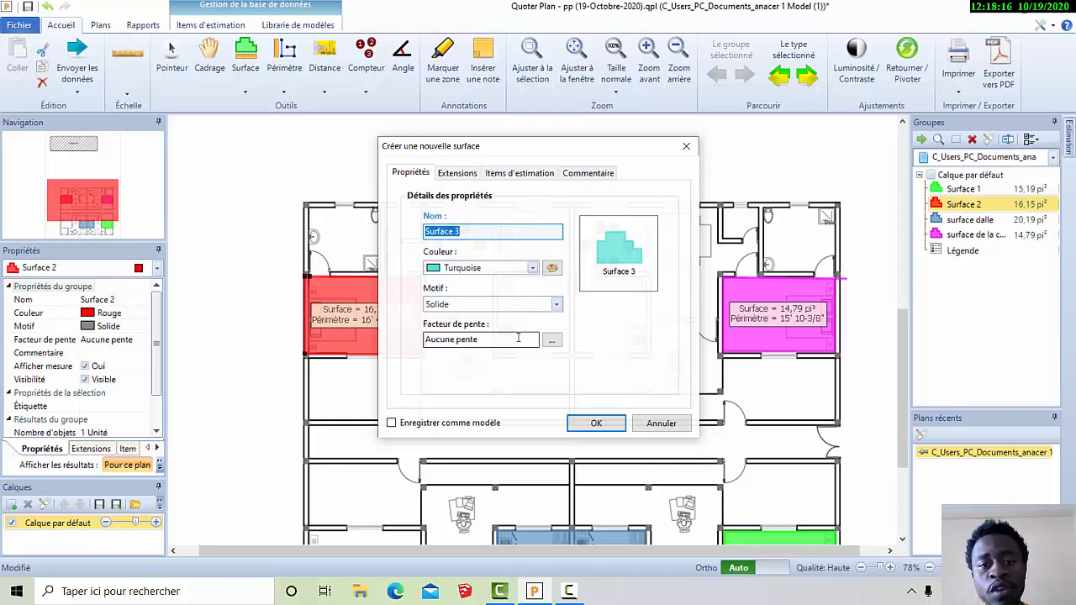
left_click(686, 146)
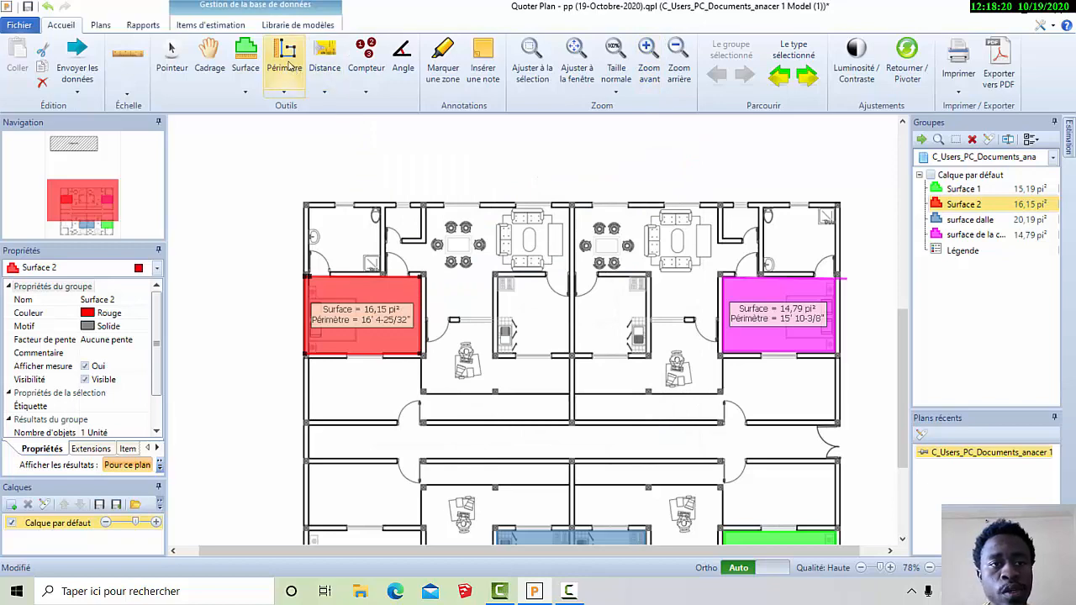
Step: Start a new blue perimeter and set its thickness to 16
left_click(286, 61)
left_click(498, 306)
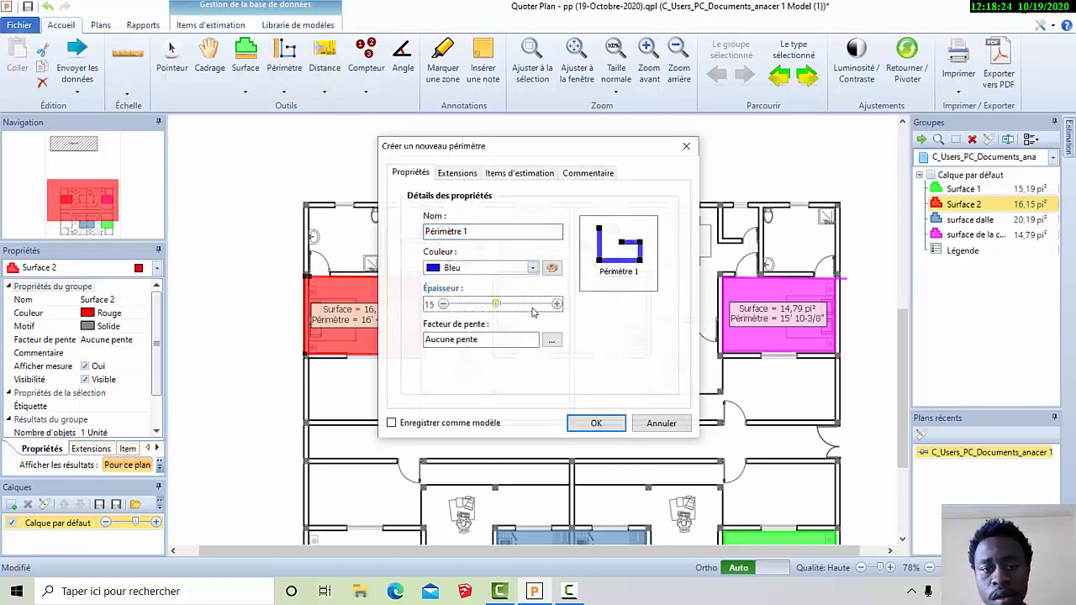
left_click(557, 304)
left_click(557, 304)
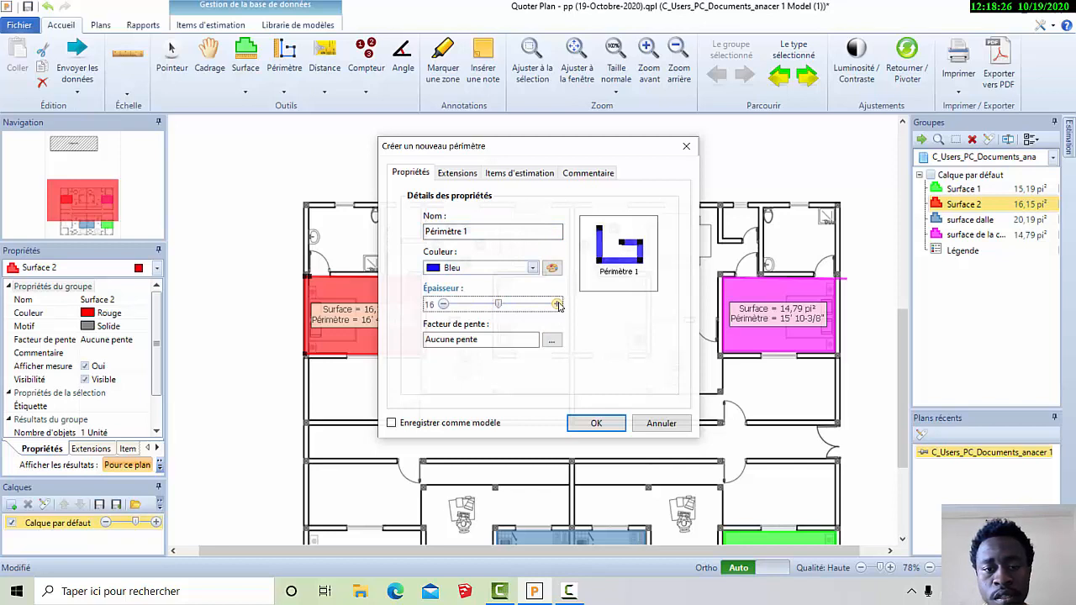
left_click(444, 304)
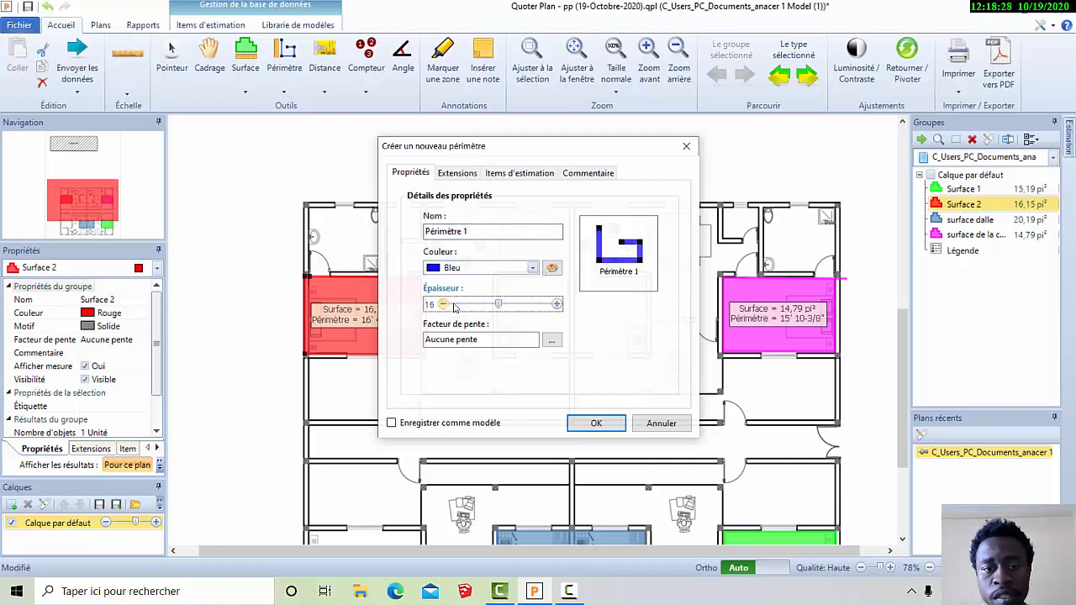
Step: Retype the new perimeter's name as "Périmètre 1"
left_click(492, 232)
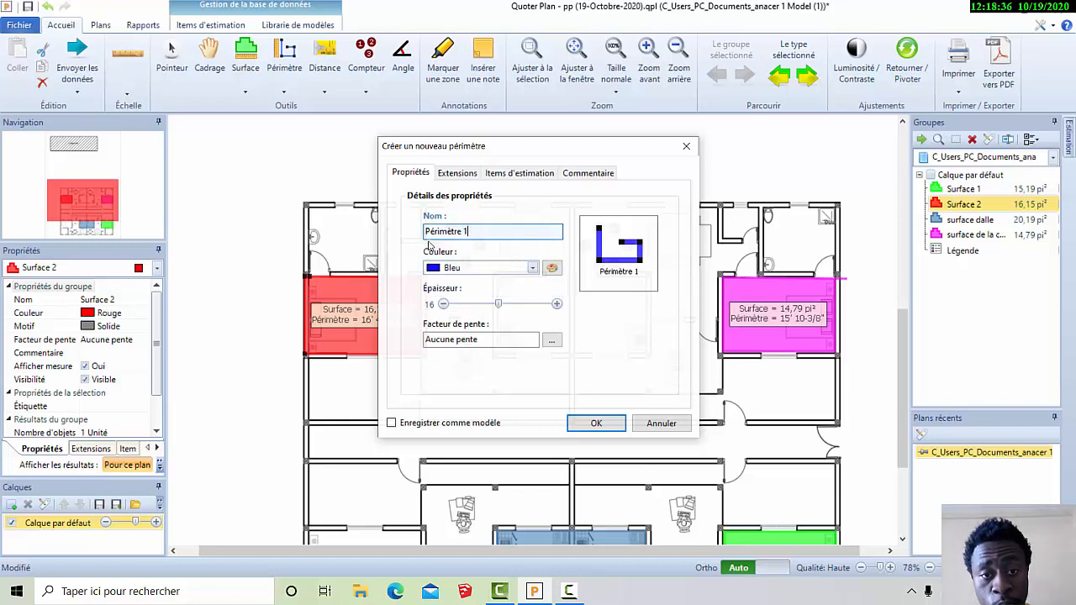
key("BackSpace")
key("BackSpace")
key("BackSpace")
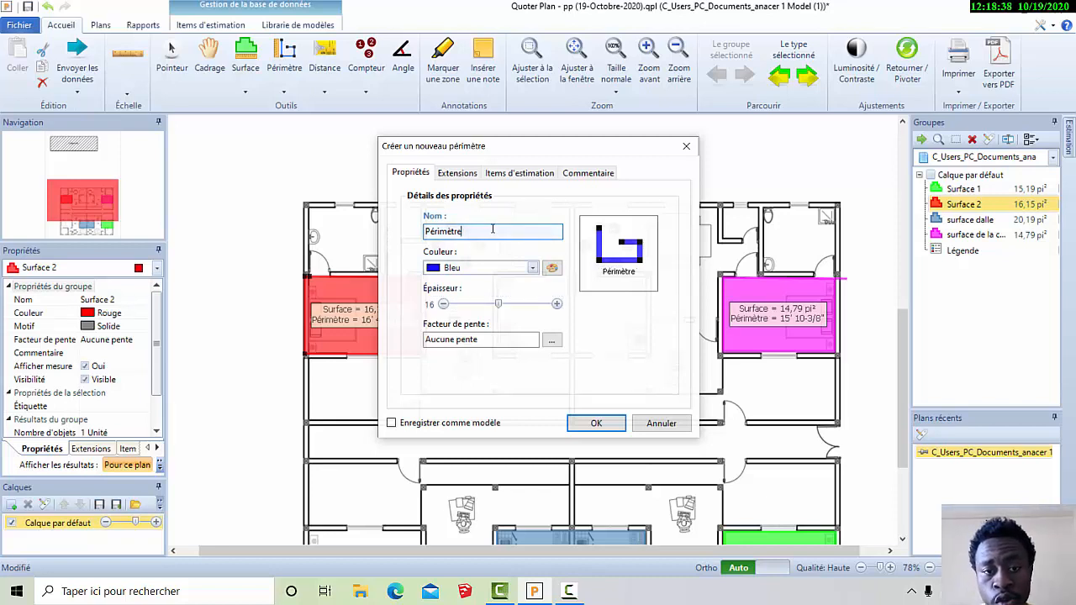
type("e")
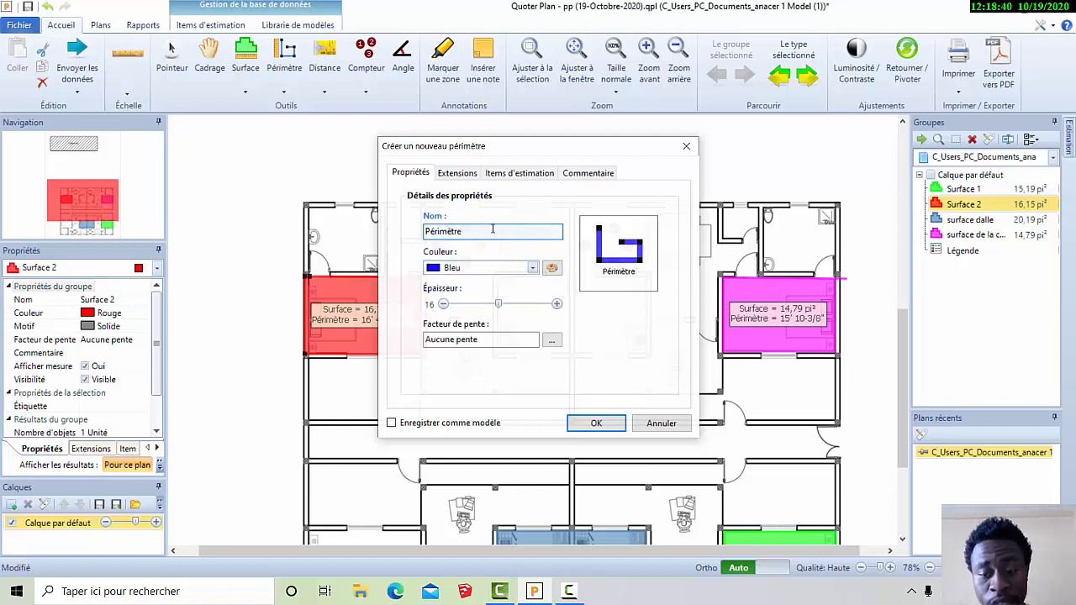
type(" 1")
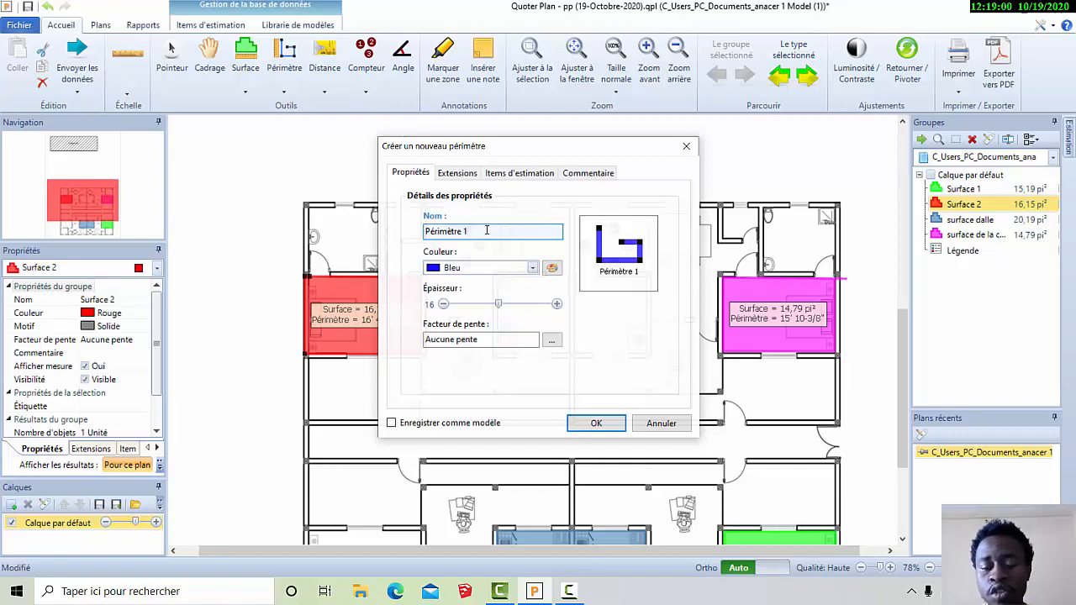
Step: Name the new perimeter "lineaire mur 1" and confirm its creation
key("BackSpace")
key("BackSpace")
key("BackSpace")
key("BackSpace")
key("BackSpace")
key("BackSpace")
key("BackSpace")
key("BackSpace")
key("BackSpace")
key("BackSpace")
key("BackSpace")
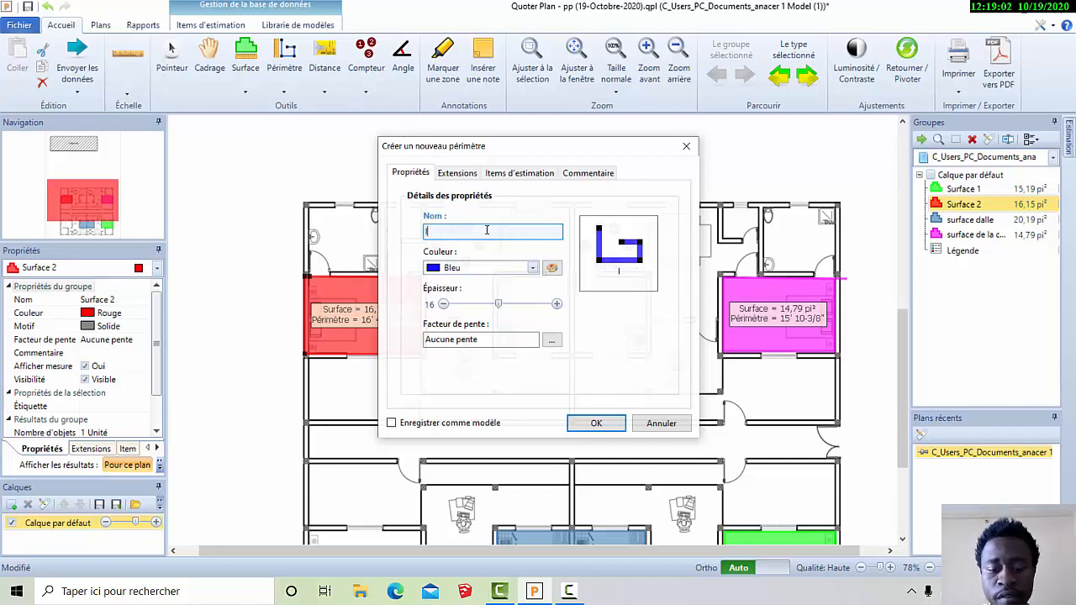
type("linea")
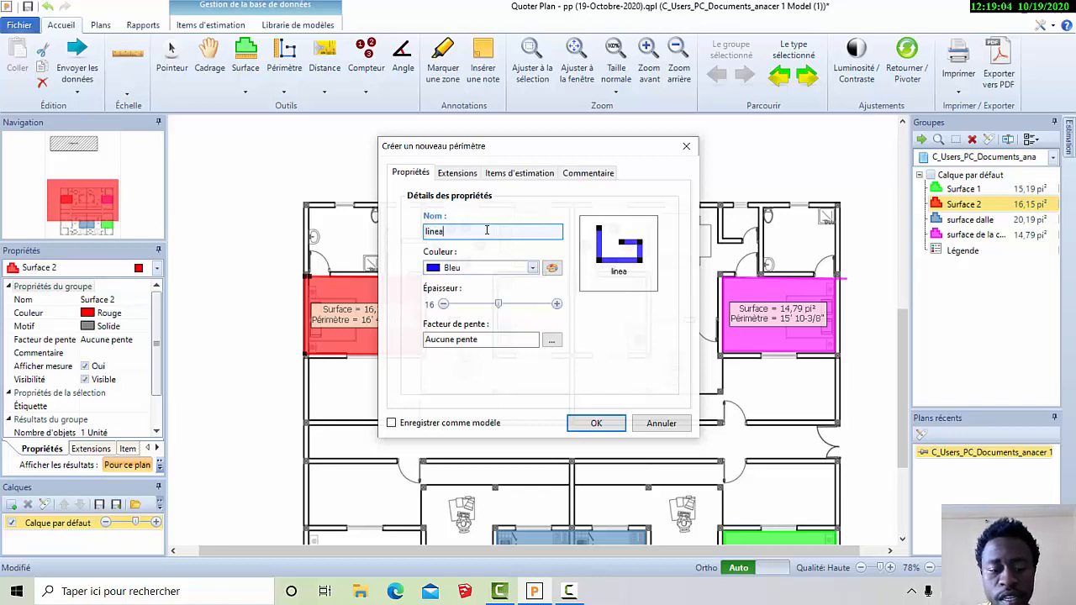
type("ire")
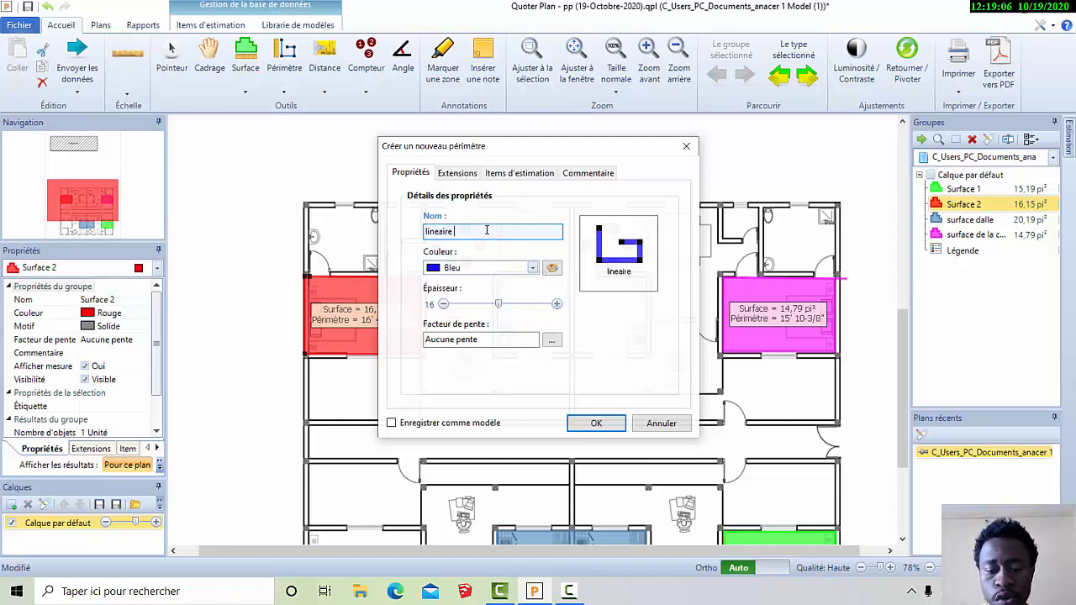
type(" mur 1")
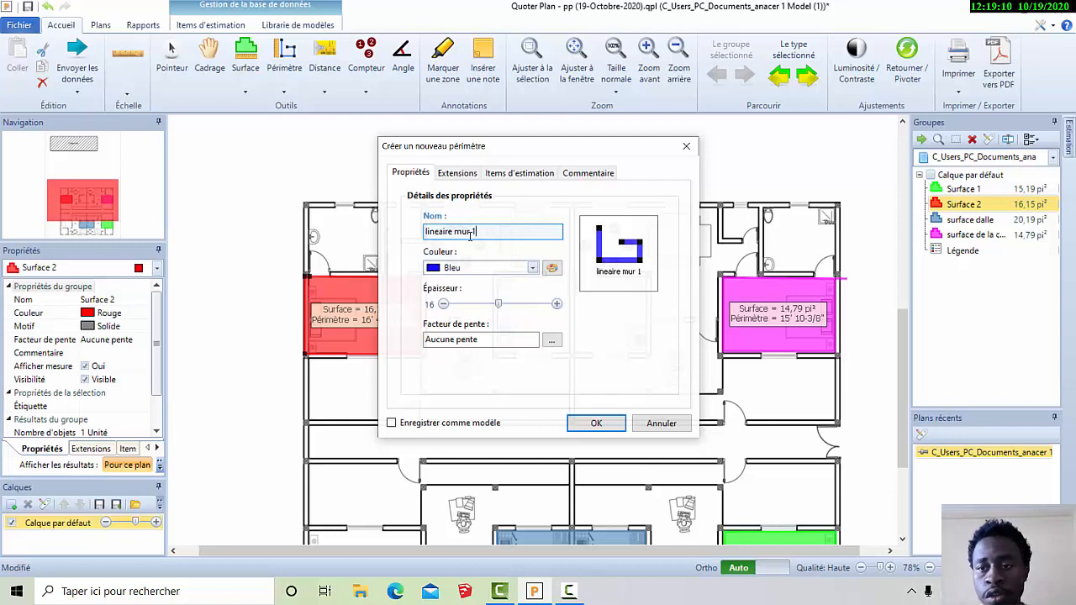
left_click(597, 425)
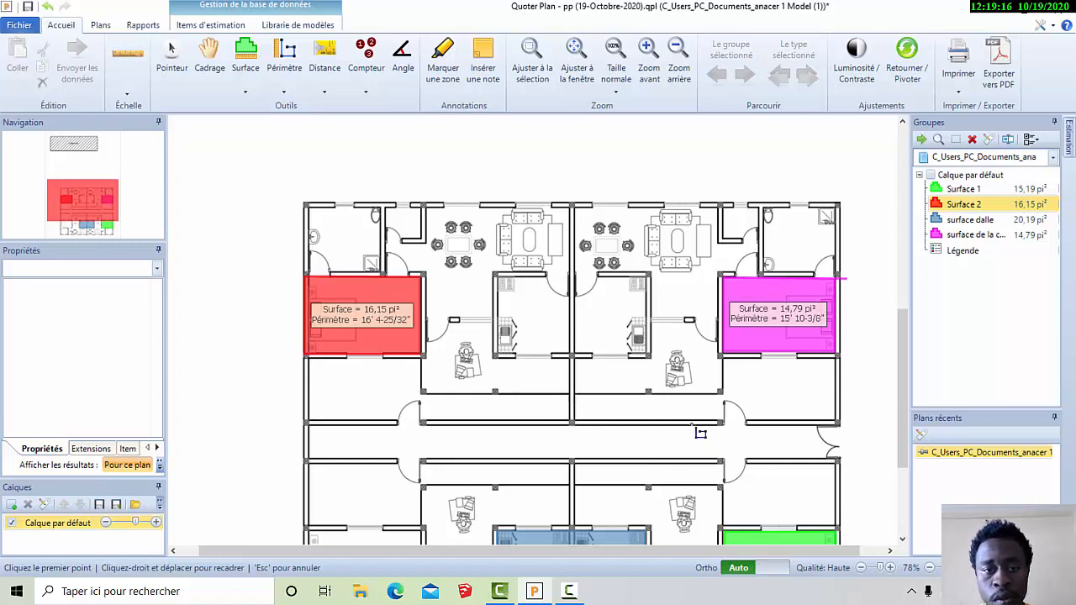
Step: Trace the lineaire mur 1 perimeter along the kitchen wall facing the magenta bedroom, about 3' 3" long, and complete it
scroll(618, 196, "down", 3)
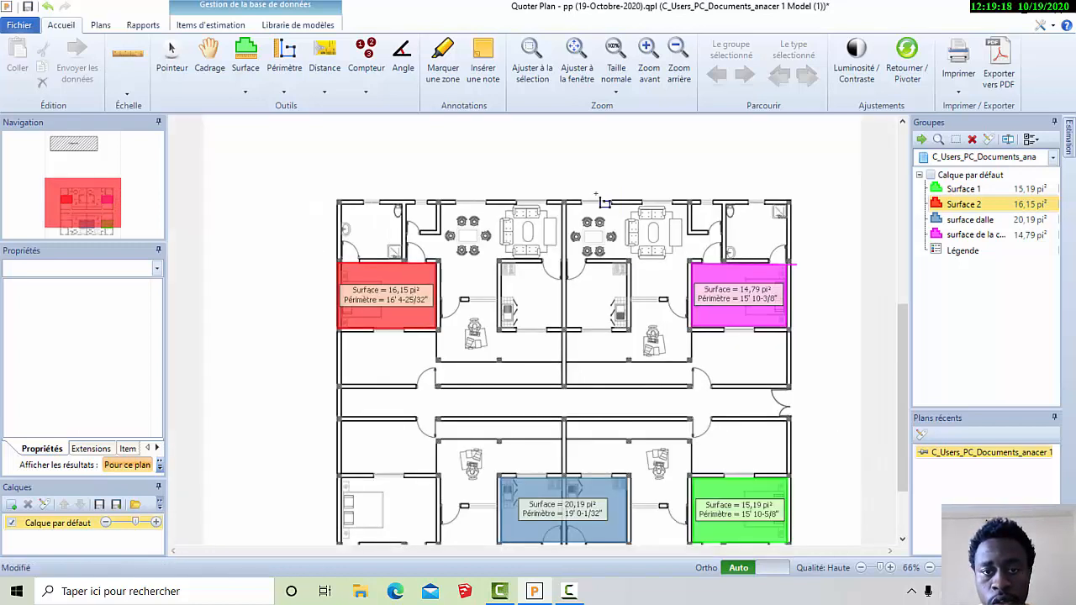
scroll(676, 331, "up", 6)
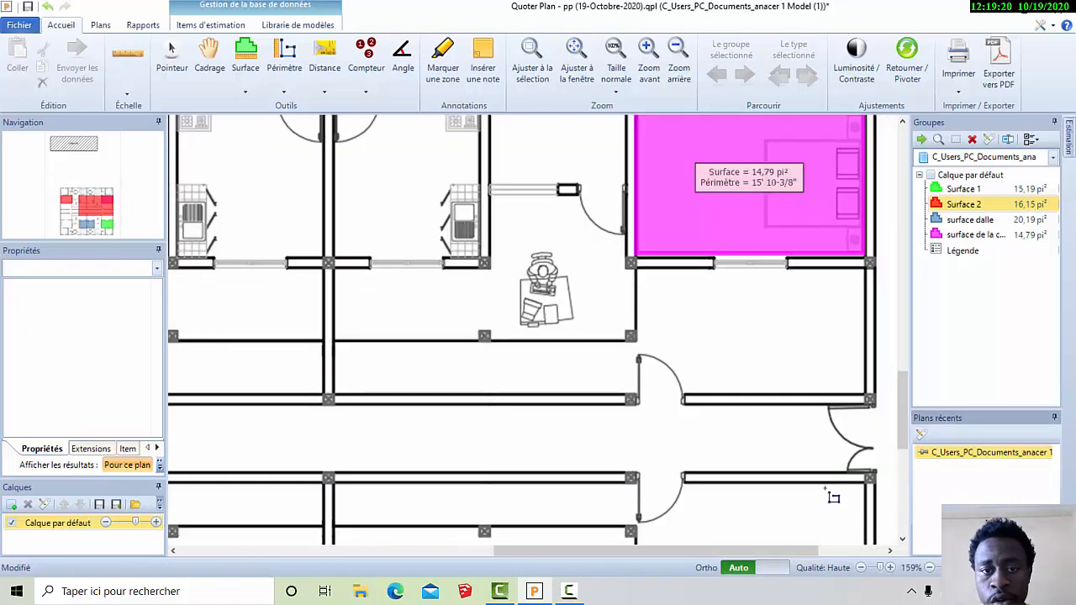
left_click_drag(905, 405, 904, 366)
scroll(905, 370, "down", 2)
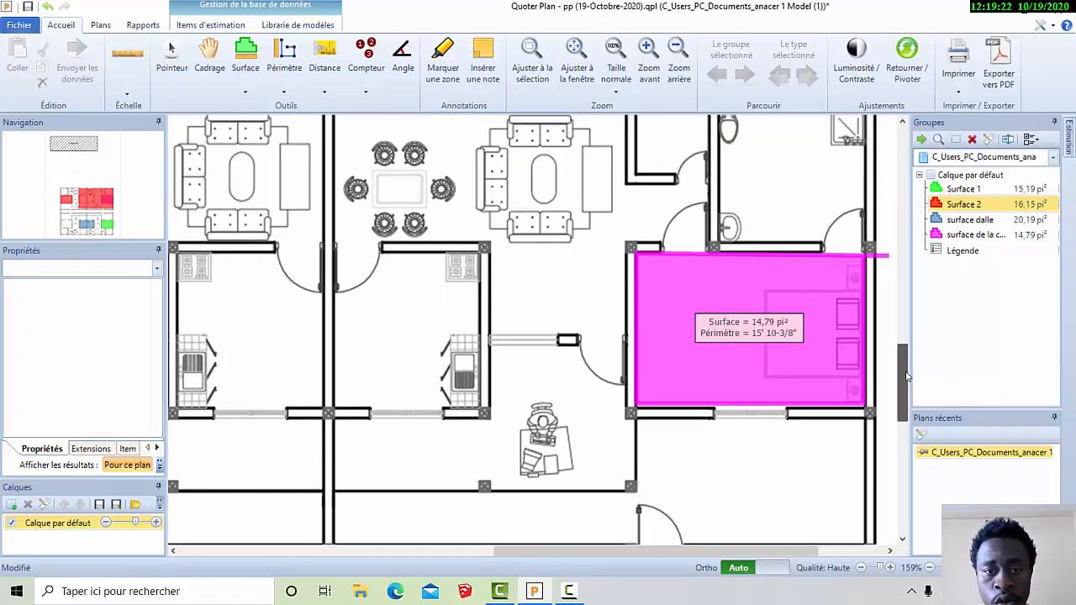
left_click(486, 250)
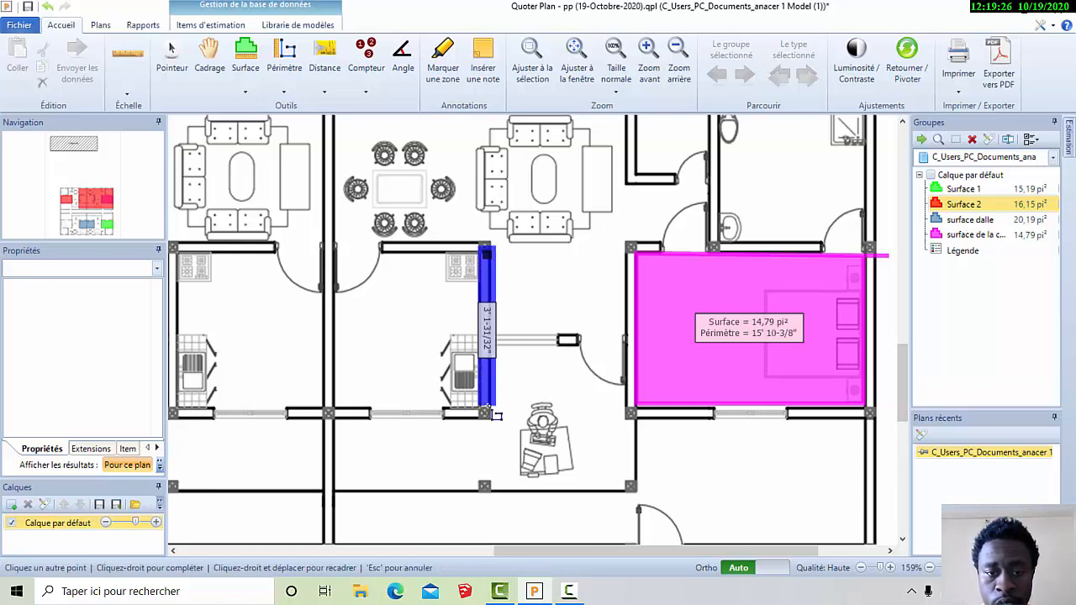
left_click(487, 412)
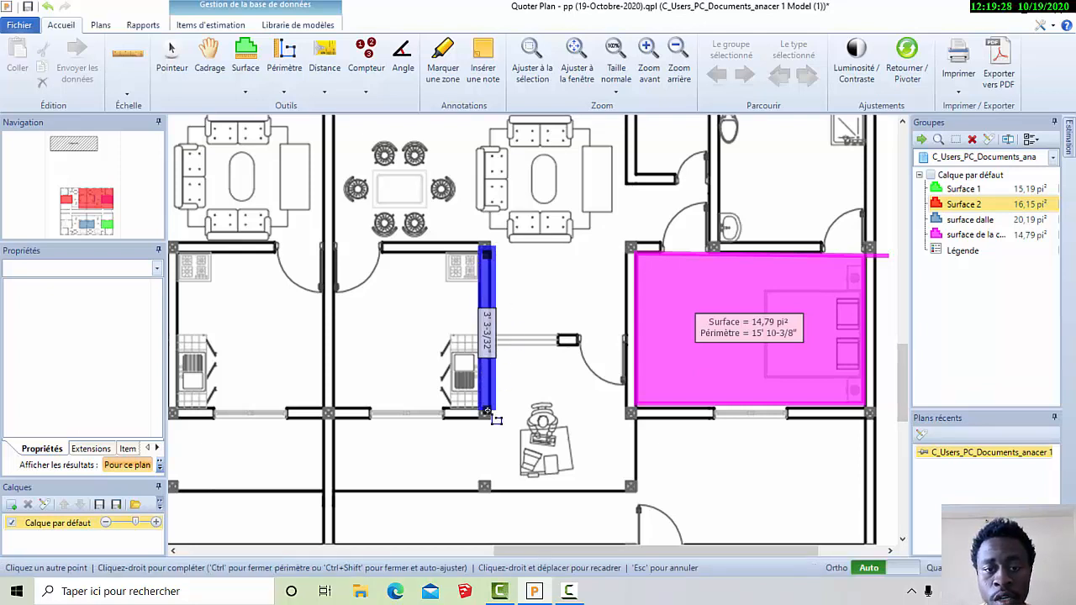
right_click(496, 419)
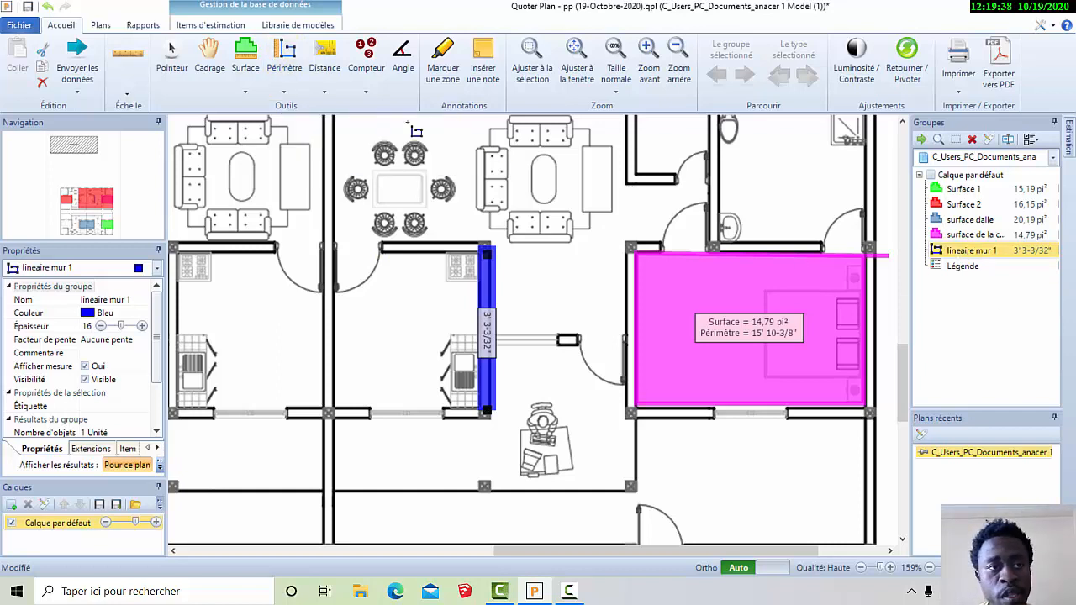
Step: Review the takeoff report from the surface groups down to lineaire mur 1 and export it to Excel
left_click(146, 28)
left_click_drag(1072, 193, 1072, 310)
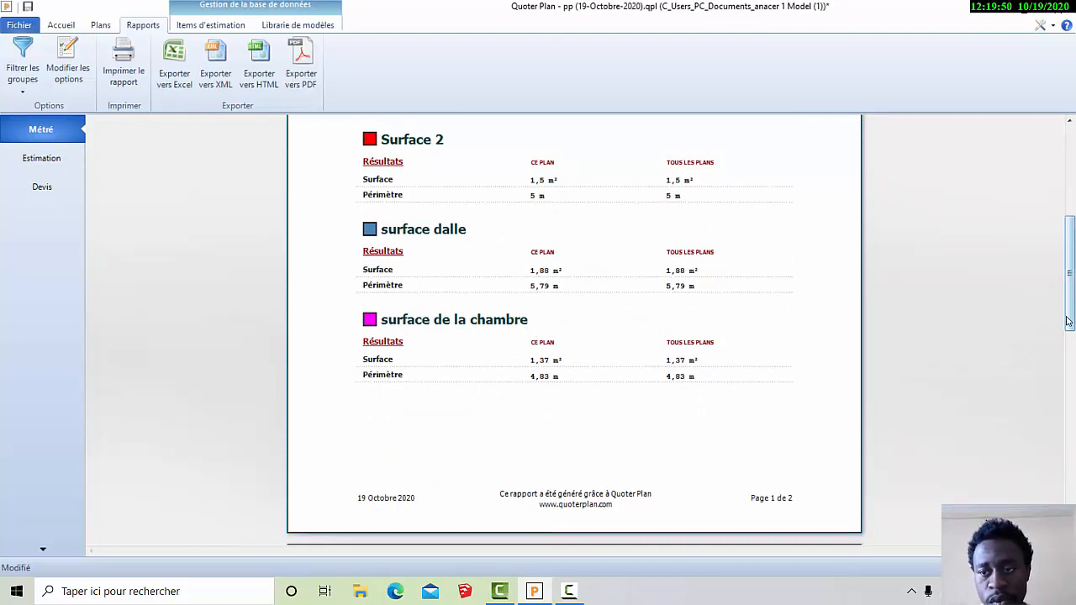
left_click_drag(1071, 322, 1072, 421)
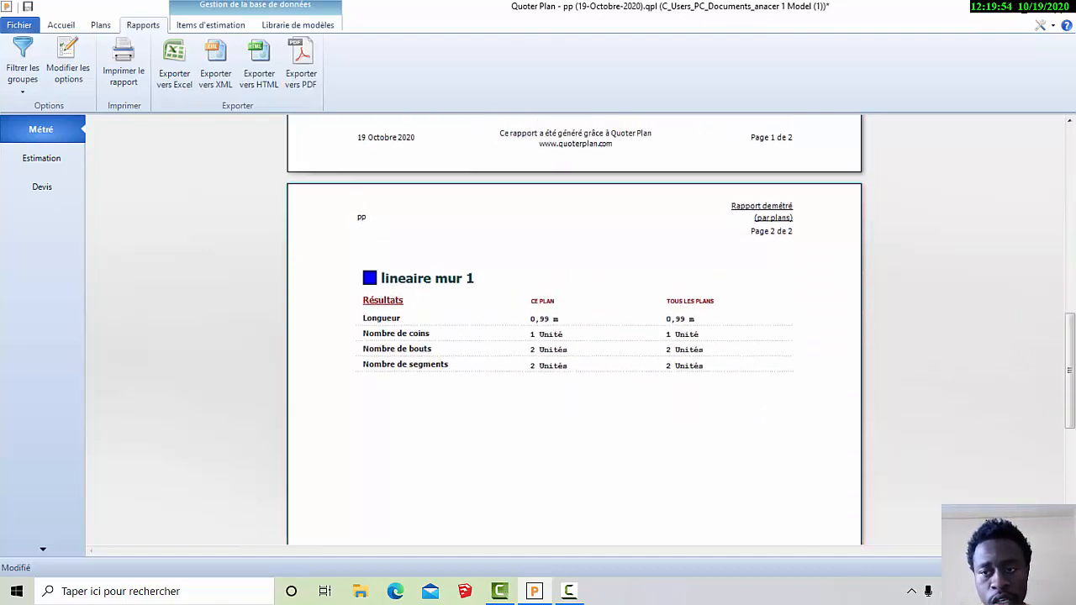
left_click_drag(1072, 371, 1072, 392)
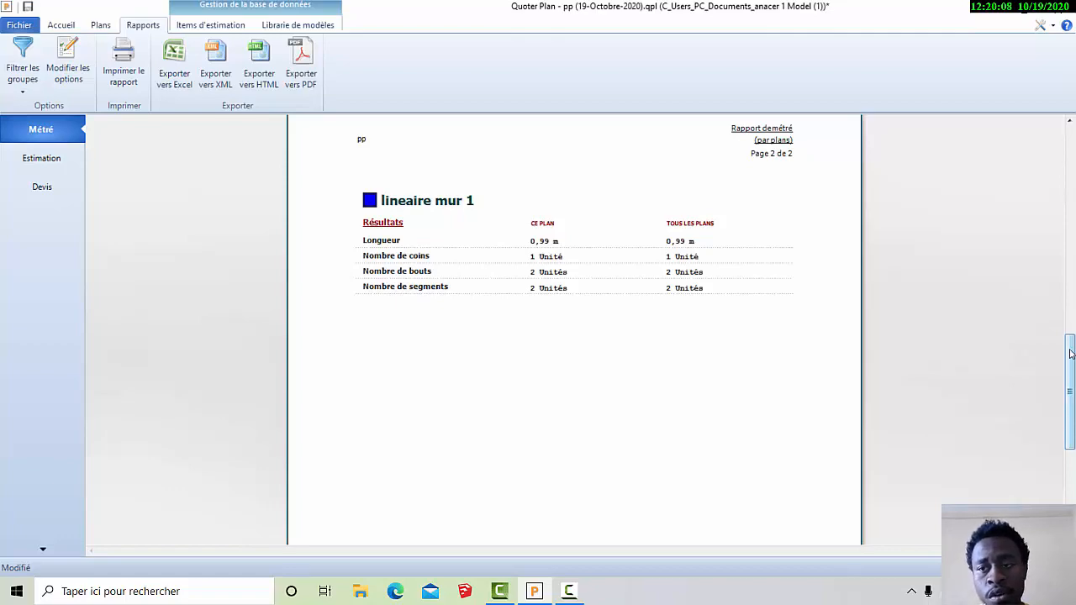
scroll(1071, 363, "up", 10)
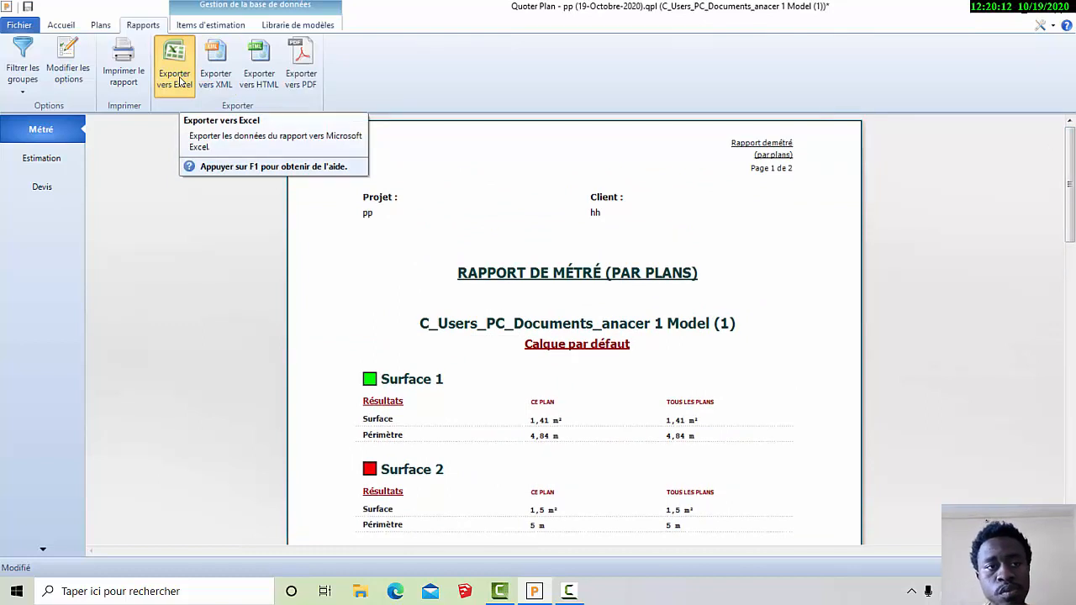
left_click(179, 80)
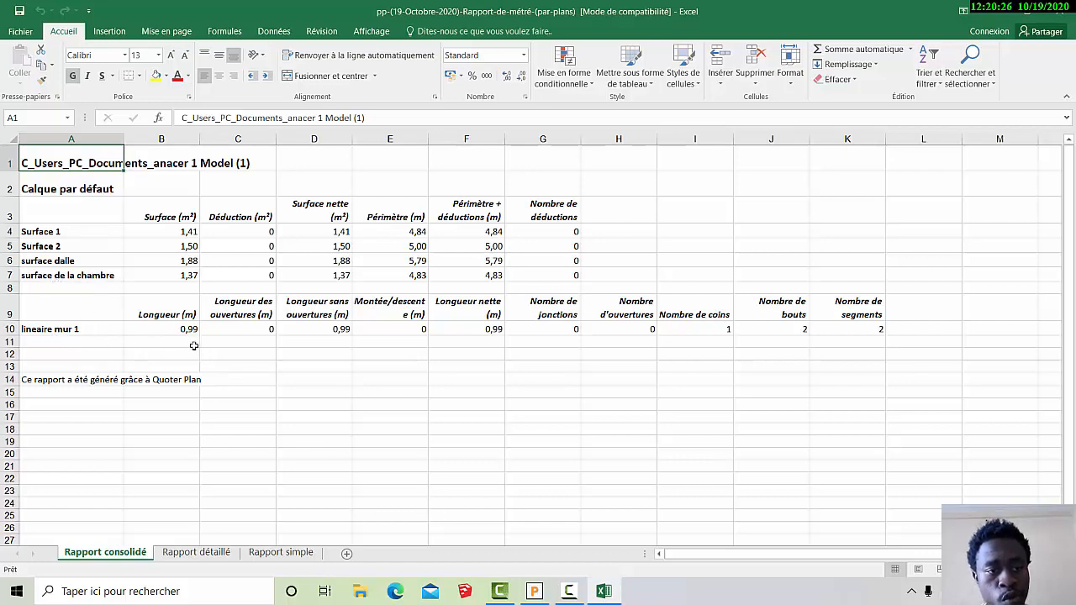
Step: Compare the surface and lineaire mur 1 results in the Quoter Plan report with the exported Excel workbook, and return to the floor plan
mouse_move(534, 592)
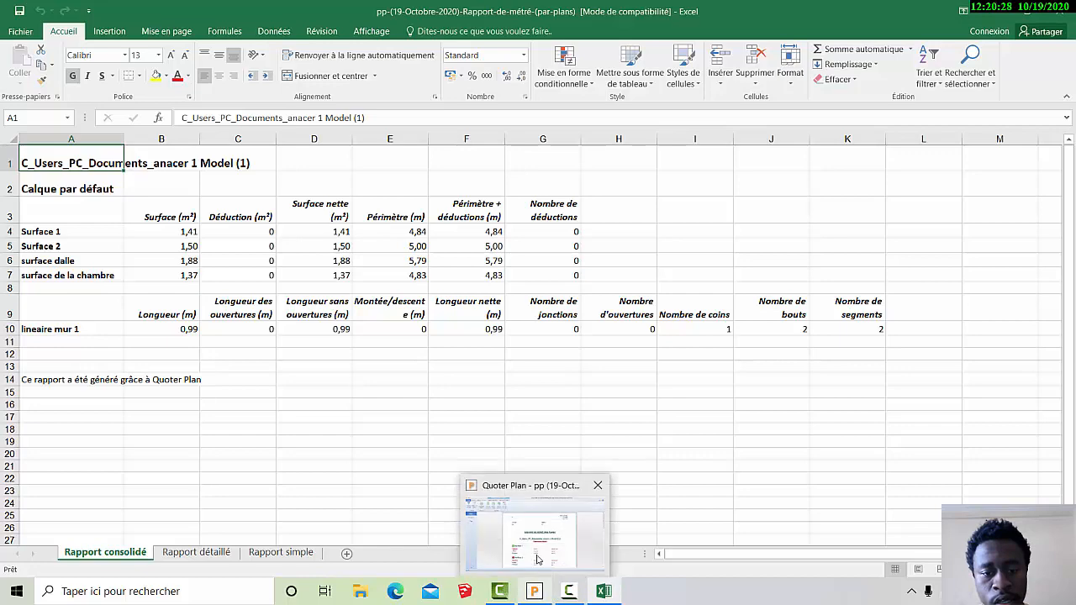
left_click(536, 538)
left_click_drag(1071, 181, 1070, 257)
left_click_drag(1074, 317, 1074, 336)
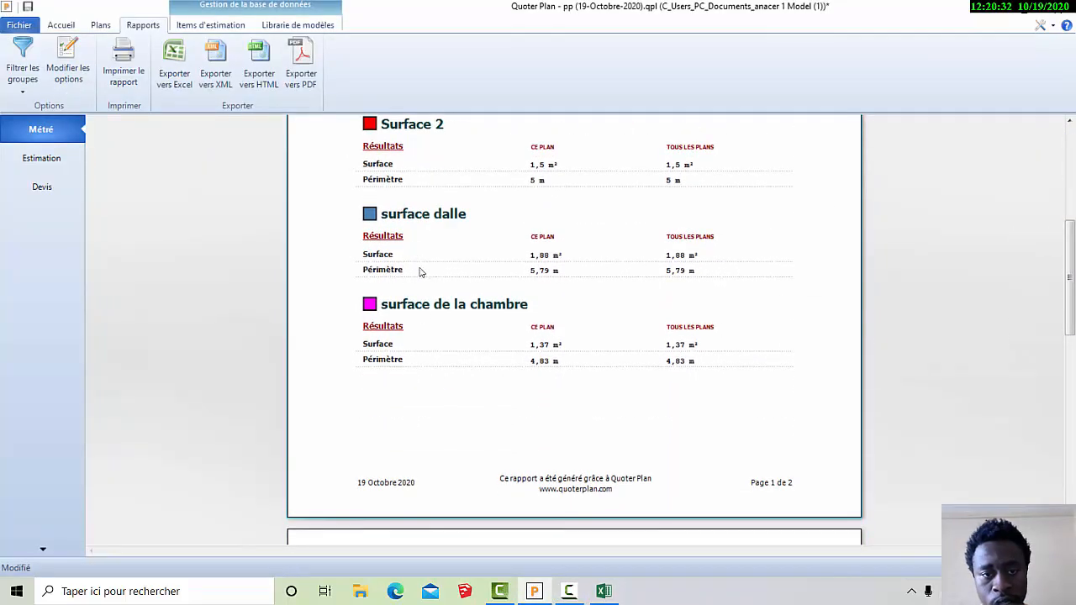
scroll(542, 290, "down", 4)
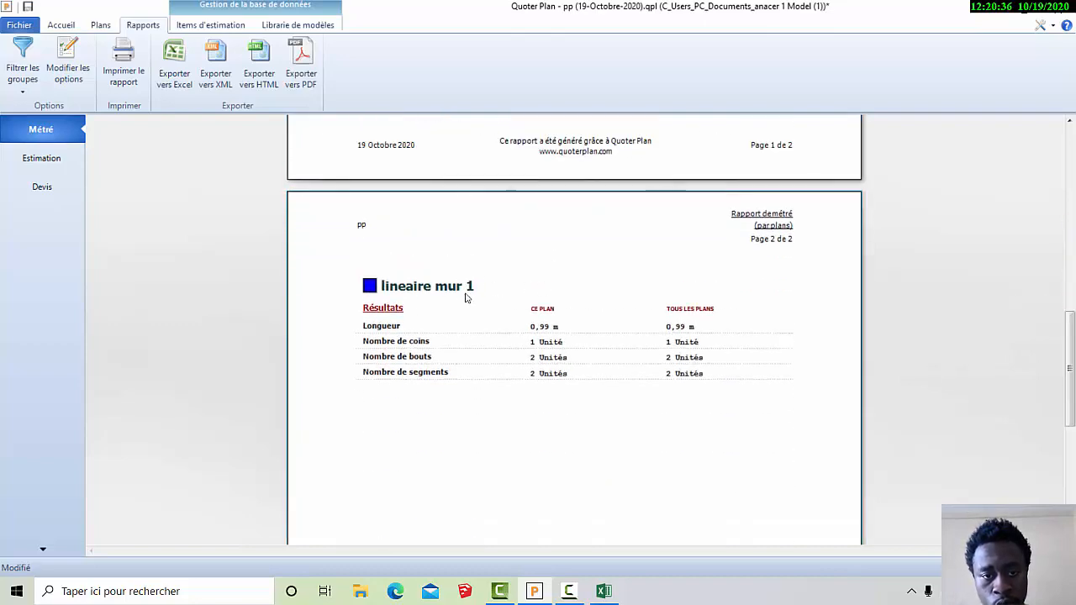
left_click(605, 592)
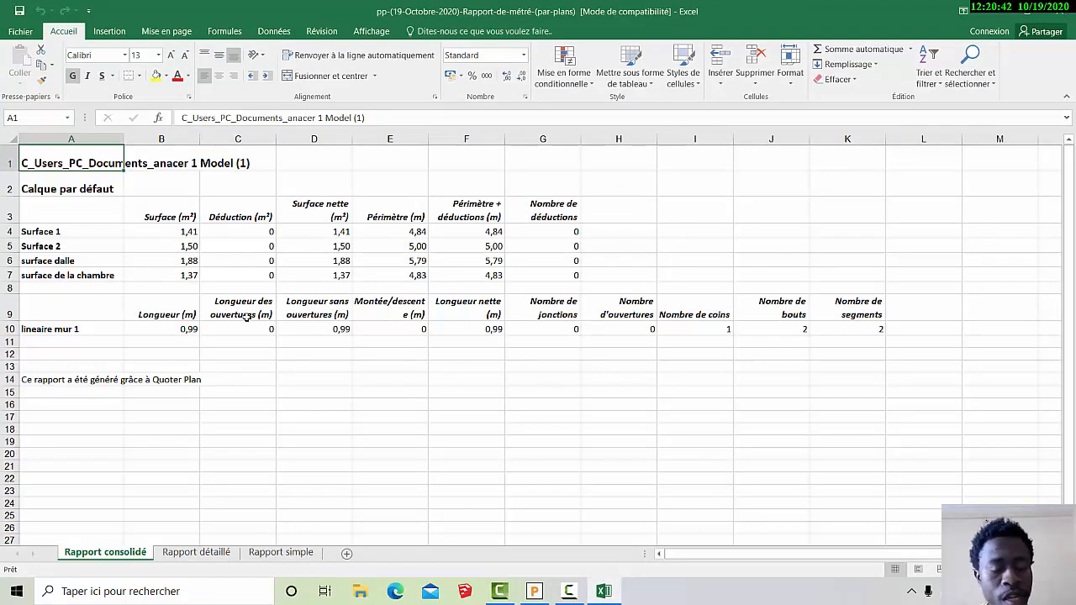
left_click(536, 591)
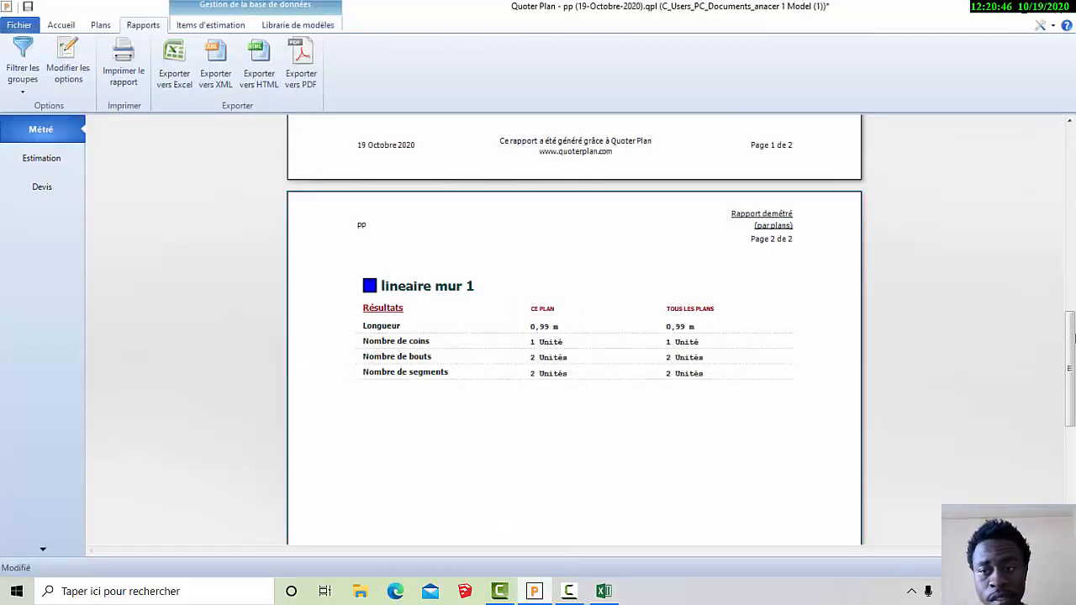
left_click(61, 24)
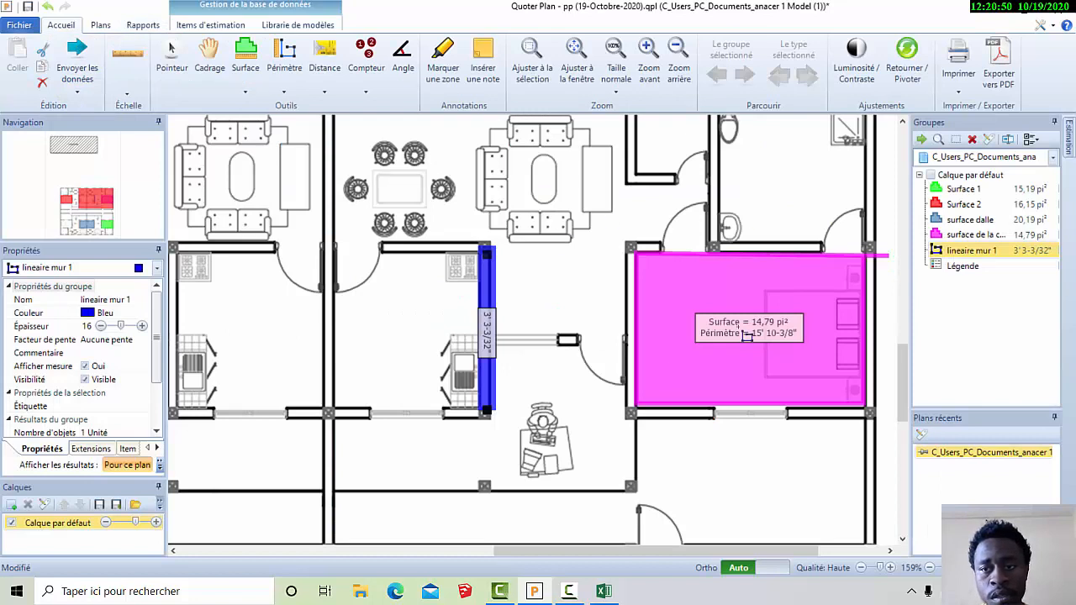